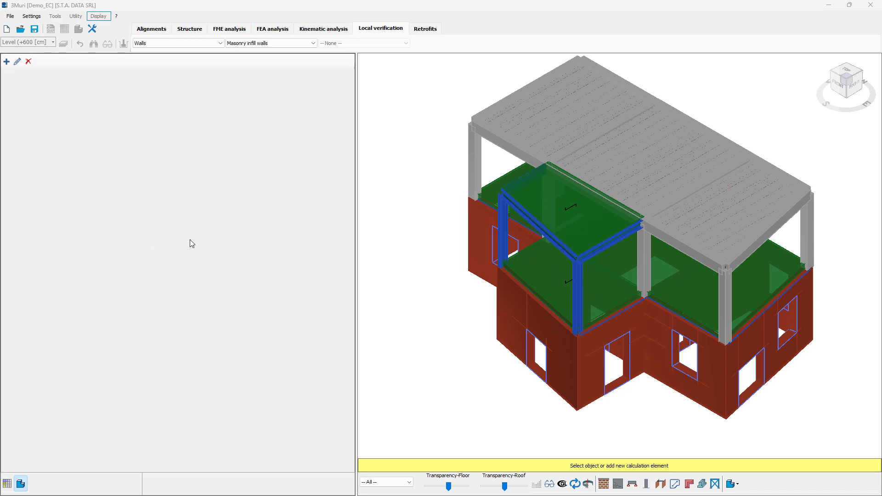
Switch the local verification element type to Arcs and create a new arc item.
left_click(171, 45)
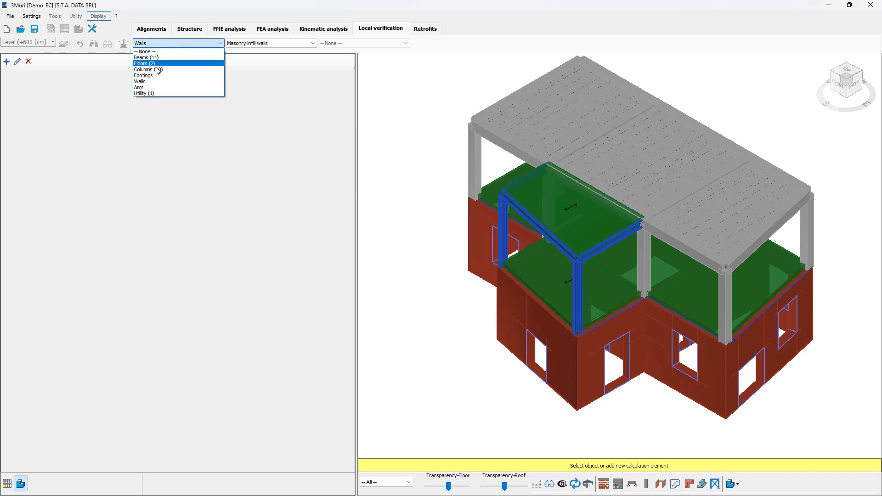
left_click(145, 88)
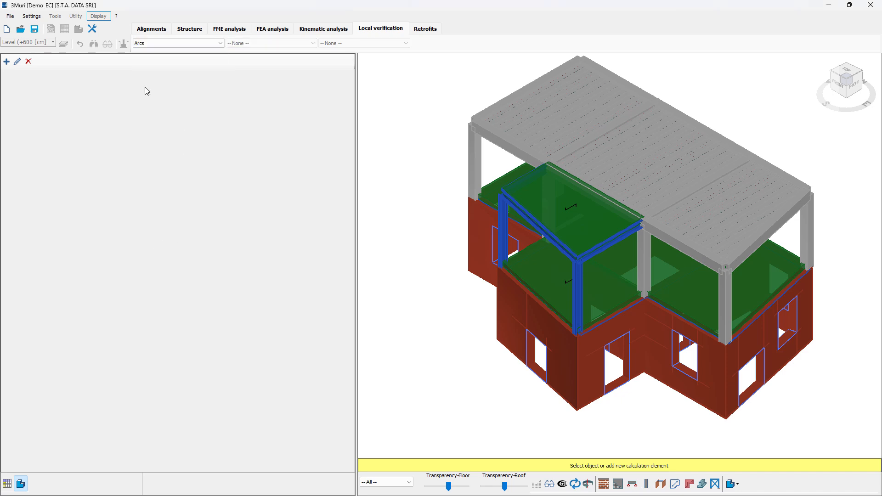
left_click(7, 62)
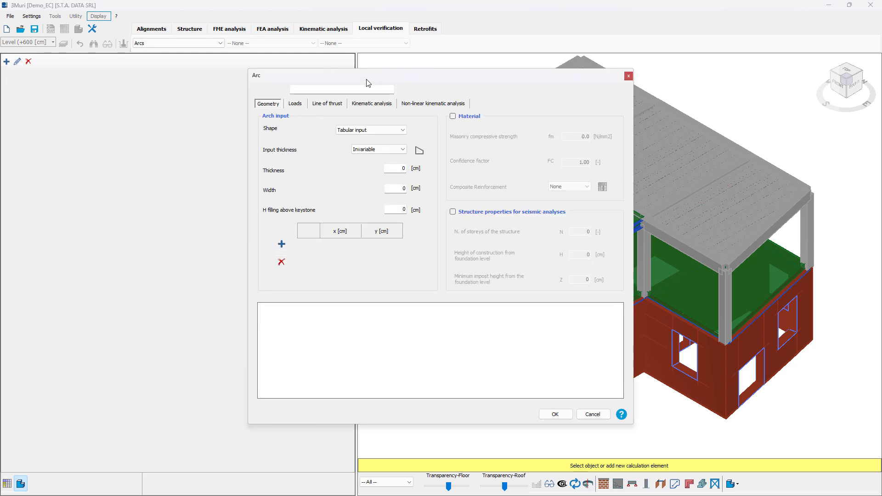
left_click_drag(369, 81, 342, 106)
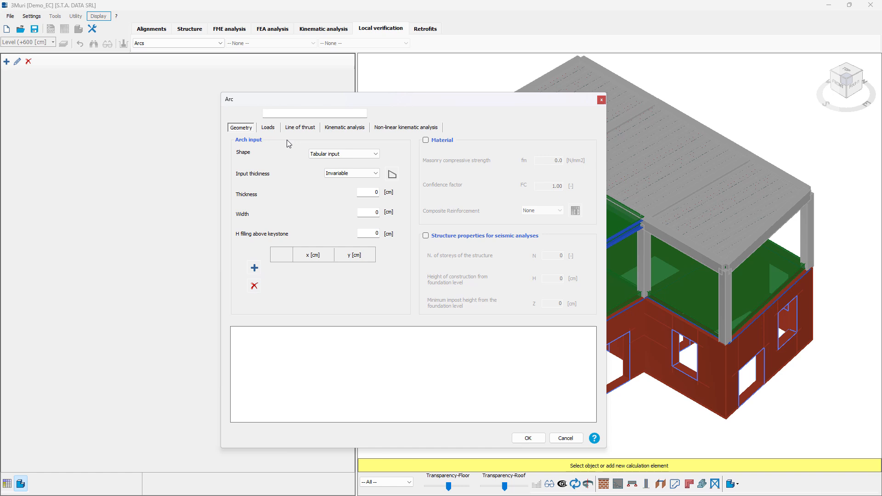
left_click_drag(283, 105, 296, 102)
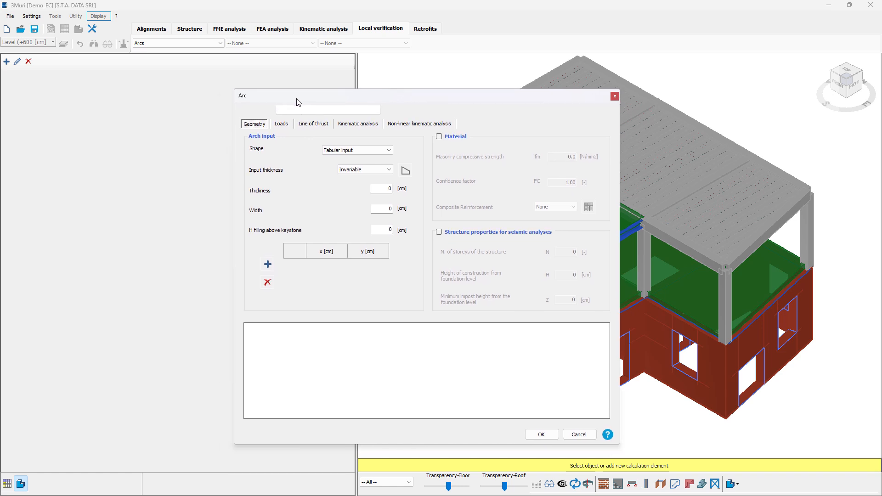
Name the arc "arch1" and set its shape to Circular by rise.
left_click(333, 111)
type("arch1")
left_click(356, 150)
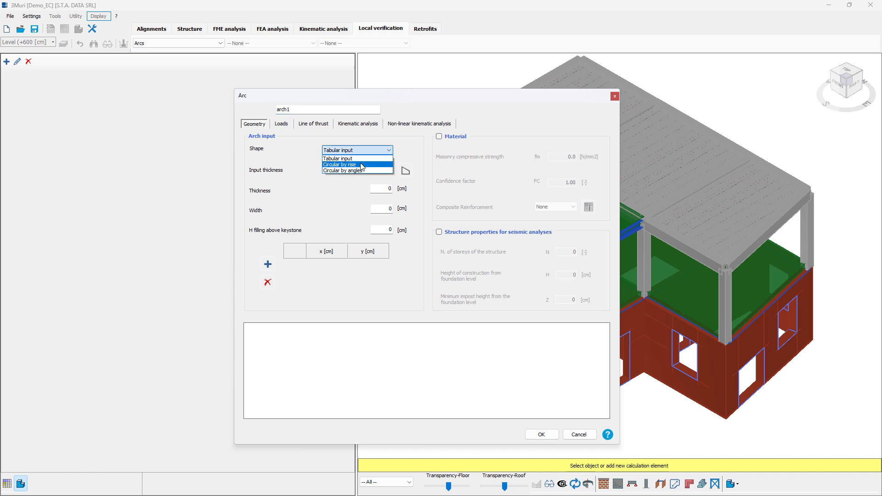
left_click(362, 165)
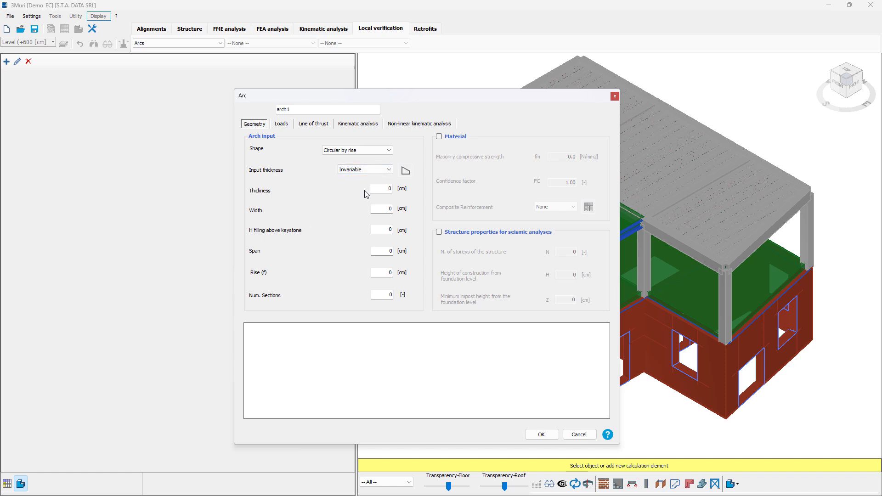
Set the arch thickness to 20 cm, width to 100 cm and filling height above the keystone to 10 cm.
double_click(384, 190)
type("20")
double_click(375, 208)
double_click(386, 229)
type("10")
Set the arch span to 200 cm, the rise to 80 cm and the number of sections to 12.
double_click(390, 251)
type("200")
double_click(390, 272)
type("80")
double_click(389, 295)
type("12")
left_click(385, 295)
key("Return")
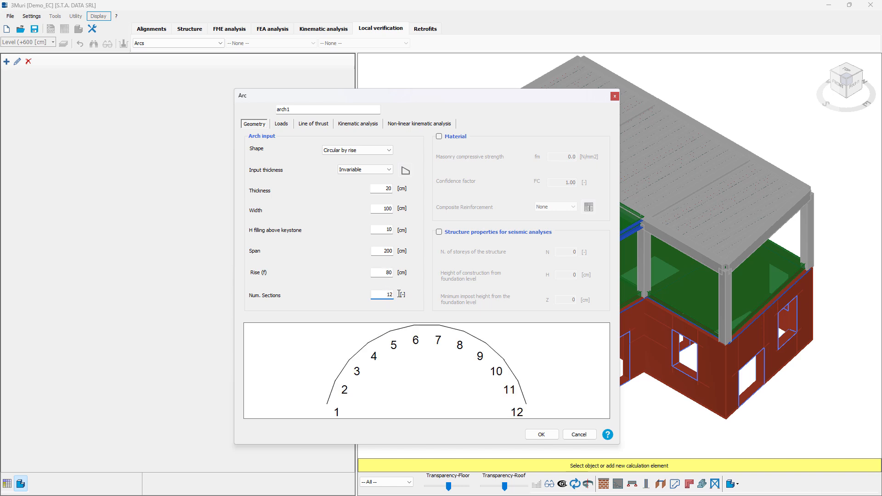
key("shift+Tab")
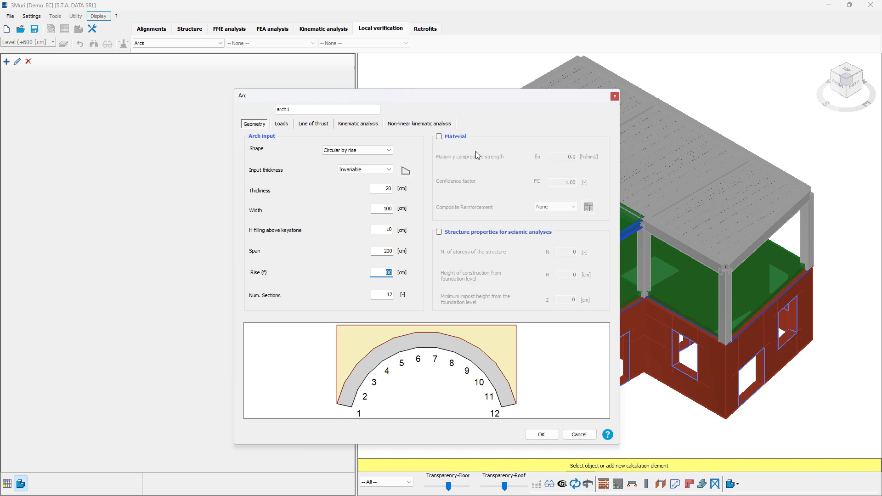
type("80")
Enable the arch's material properties and set the masonry compressive strength fm to 2.5 N/mm2.
left_click(452, 137)
left_click(455, 138)
left_click(454, 137)
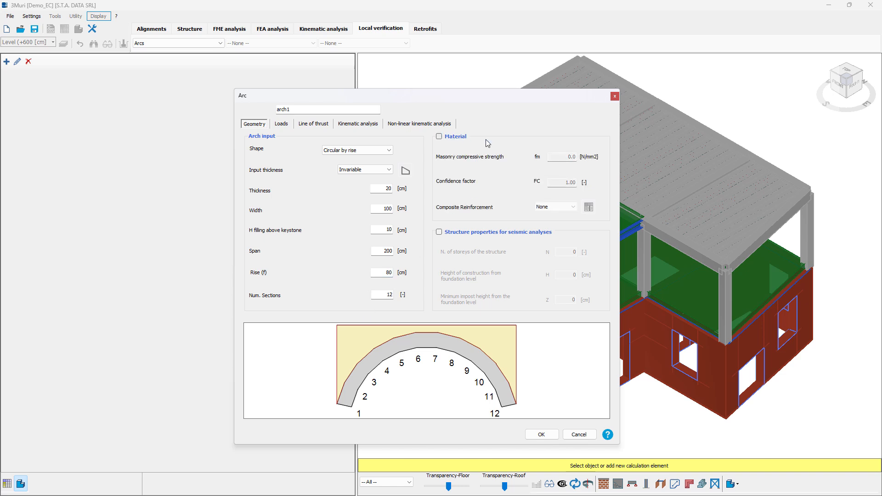
double_click(568, 155)
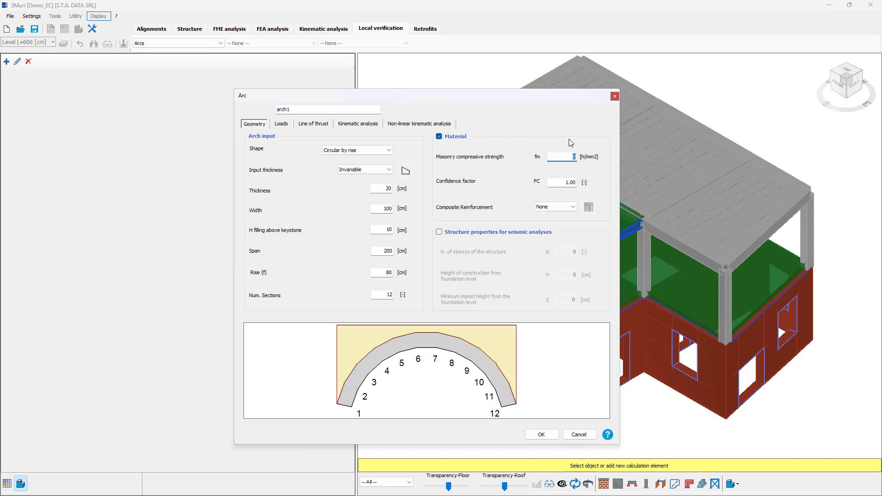
type("2.5")
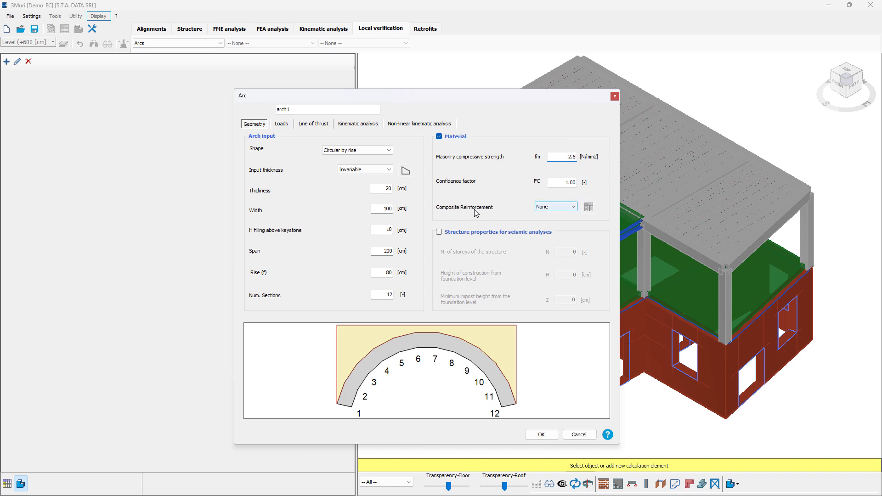
Apply composite reinforcement to the arch's intrados and name the reinforcement "frp1".
left_click(561, 207)
left_click(563, 227)
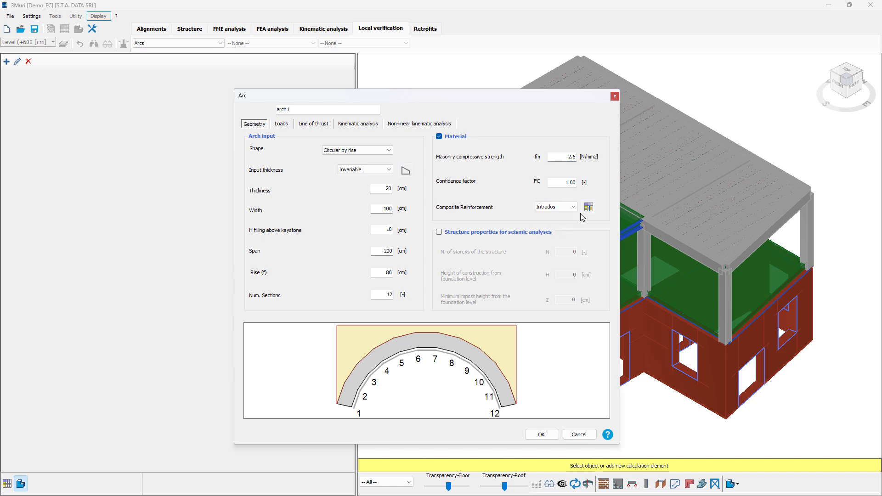
left_click(590, 209)
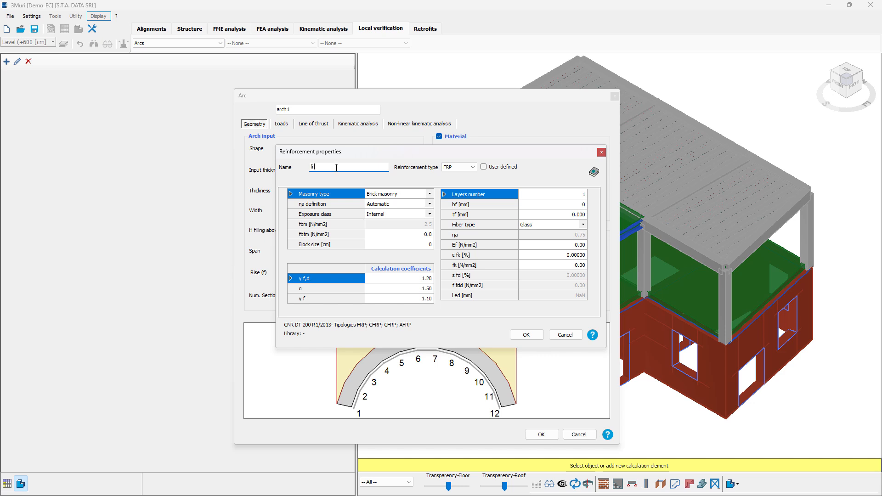
type("frp1")
Load the FRP reinforcement Type 2 (Bi-dir) from the FRP-FRCM Sample library.
left_click(594, 173)
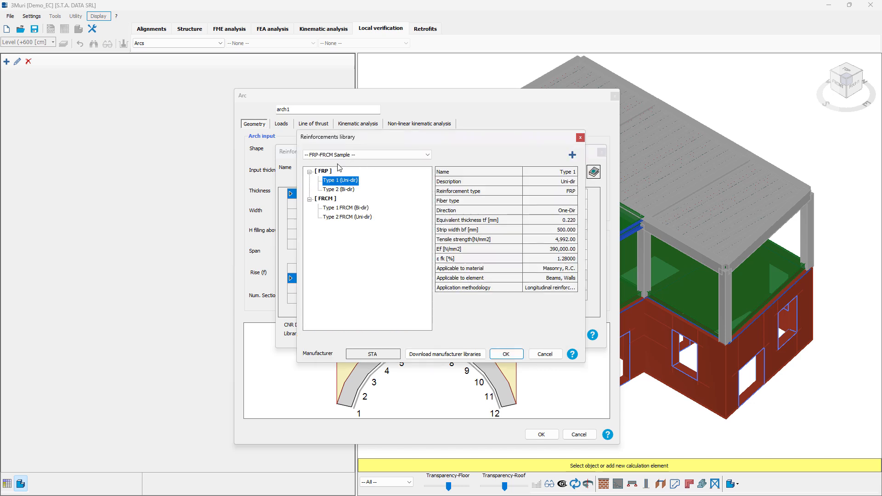
left_click_drag(393, 138, 396, 146)
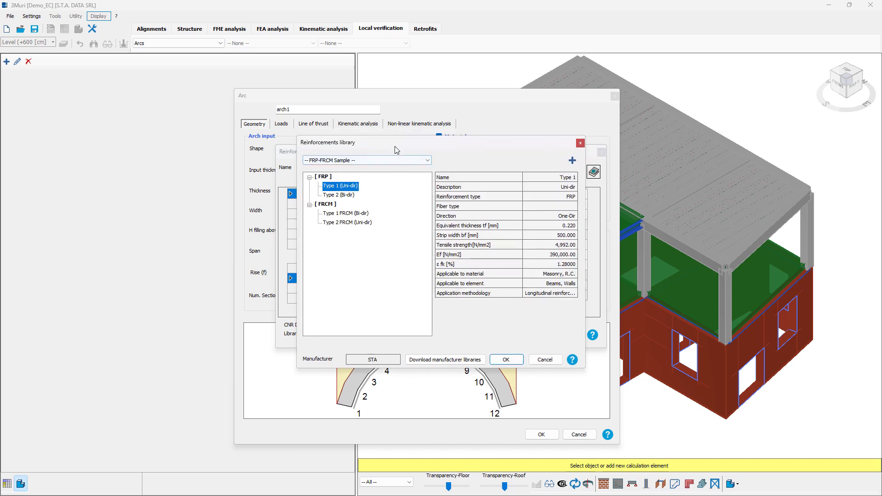
left_click(344, 199)
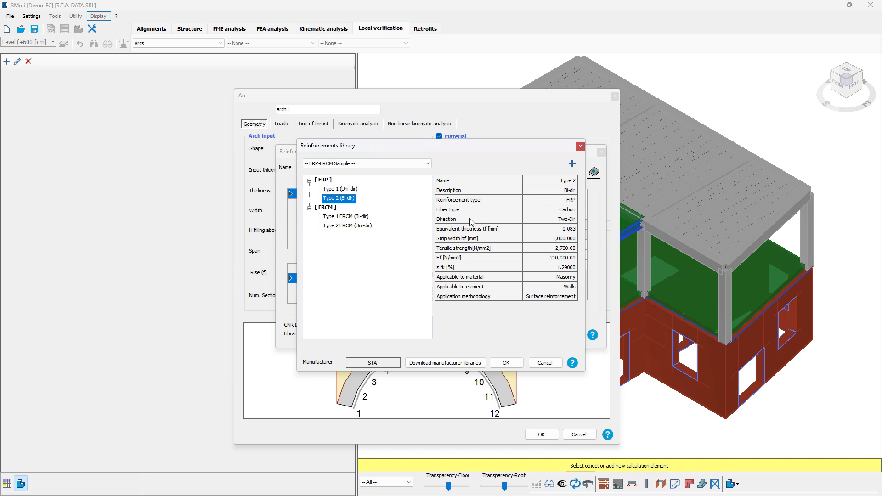
left_click(506, 363)
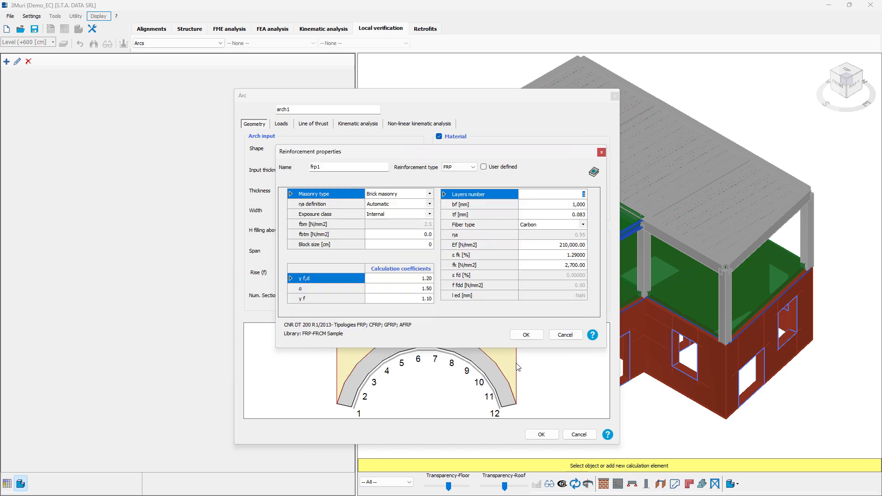
Set the reinforcement's fbtm to 2 N/mm2 and the block size to 20 cm, and accept the properties.
left_click(420, 235)
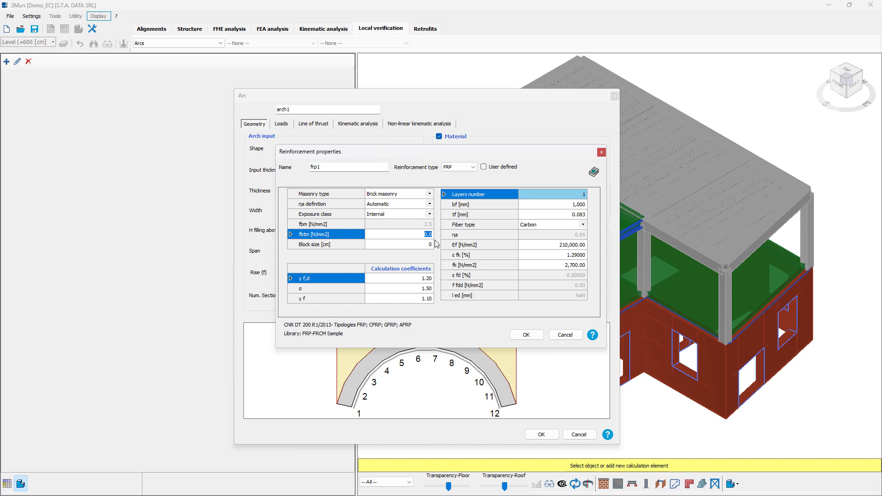
type("2")
left_click(432, 247)
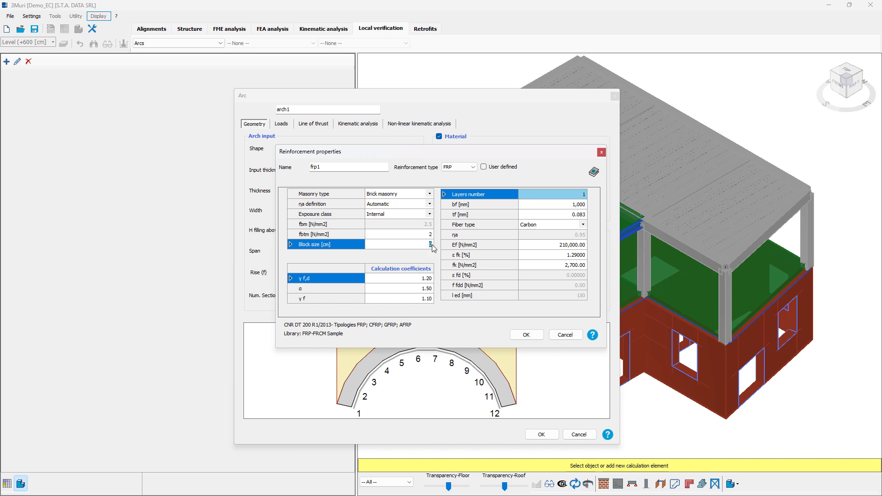
type("20")
left_click(526, 335)
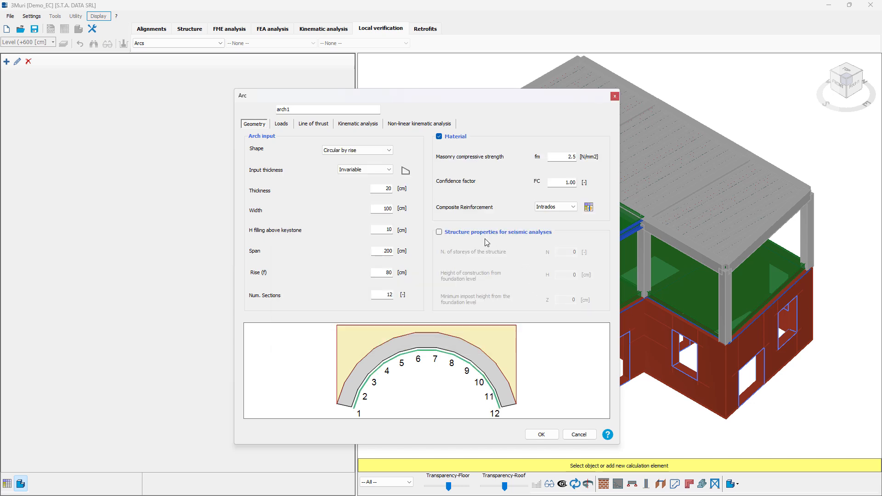
Enable the structure properties for seismic analyses and enter the number of storeys, construction height and a minimum impost height of 130 cm.
left_click(470, 235)
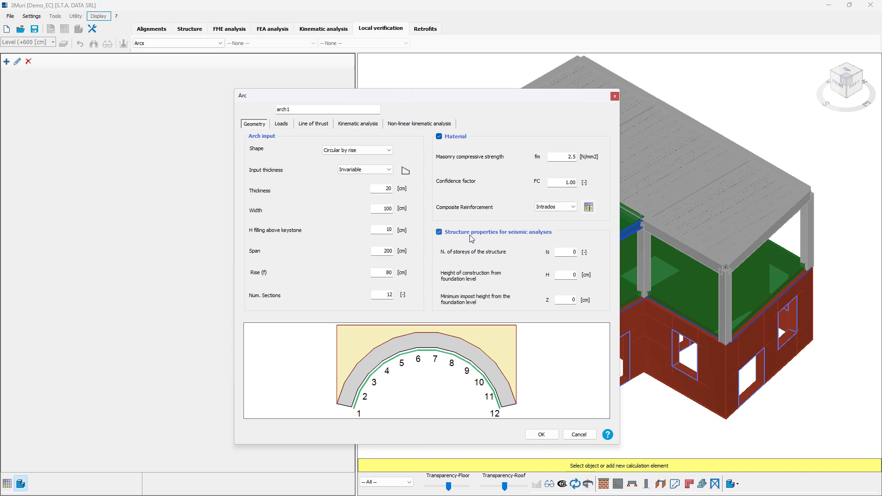
double_click(574, 252)
double_click(573, 276)
type("8")
double_click(573, 300)
type("130")
Set arc specific weight to 18 kN/m3, filling weight to 5 kN/m3 and permanent non-structural loads to 50 daN/m2, and enable the seismic load.
left_click(281, 125)
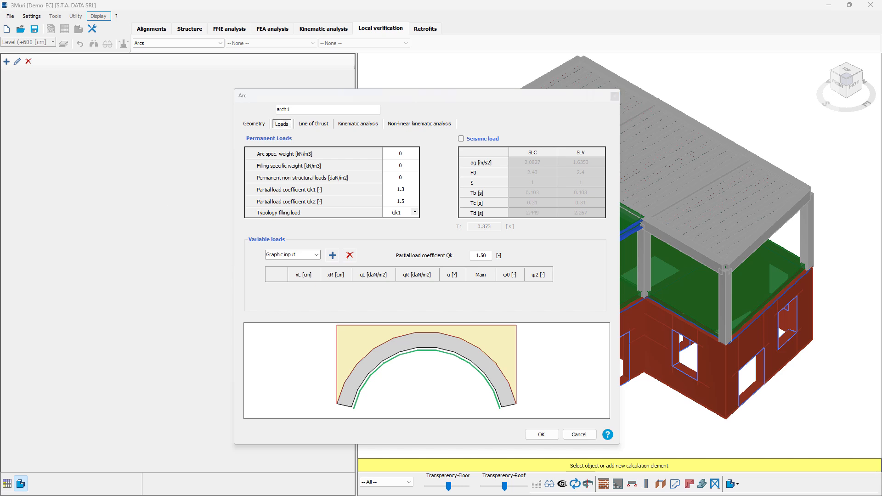
left_click(402, 155)
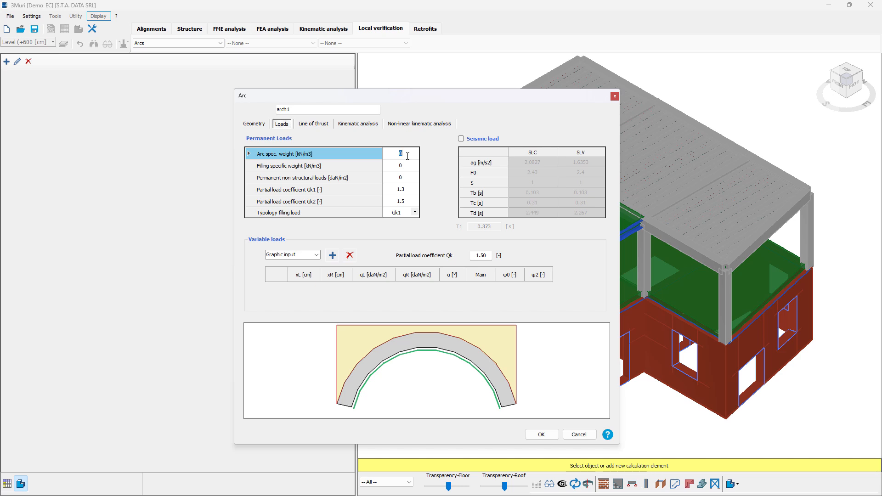
type("18")
key("Return")
type("5")
key("Return")
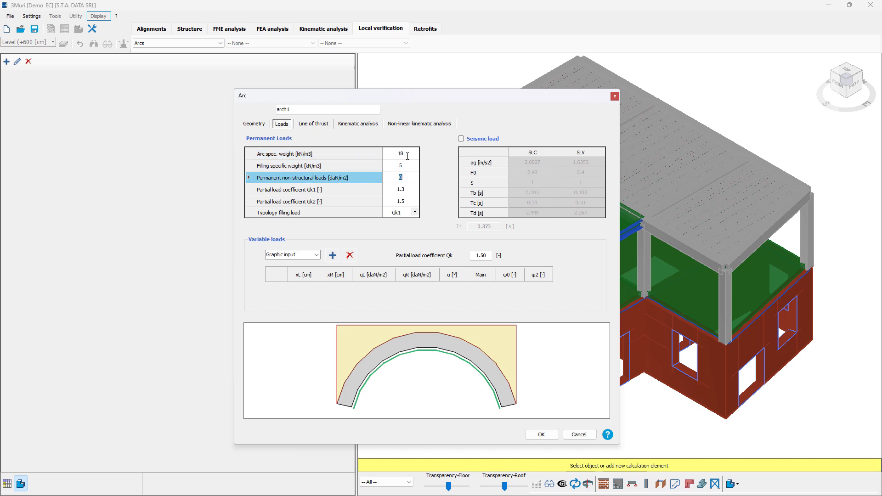
type("50")
key("Return")
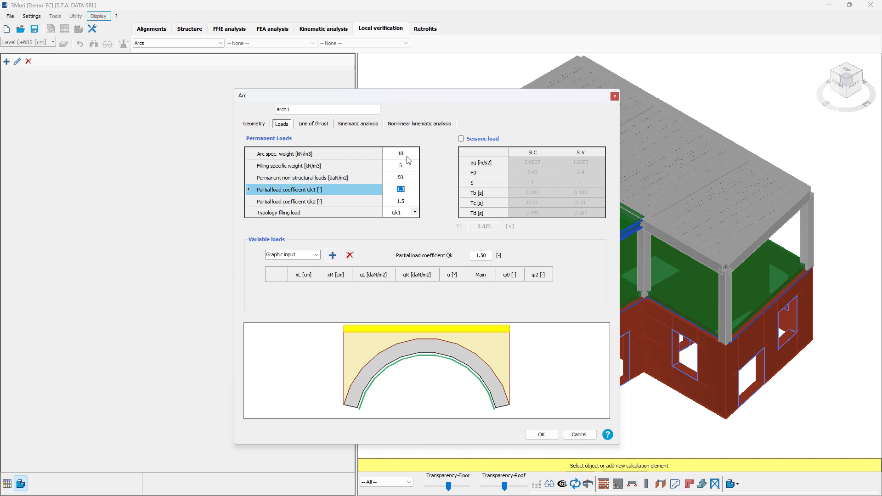
left_click(479, 139)
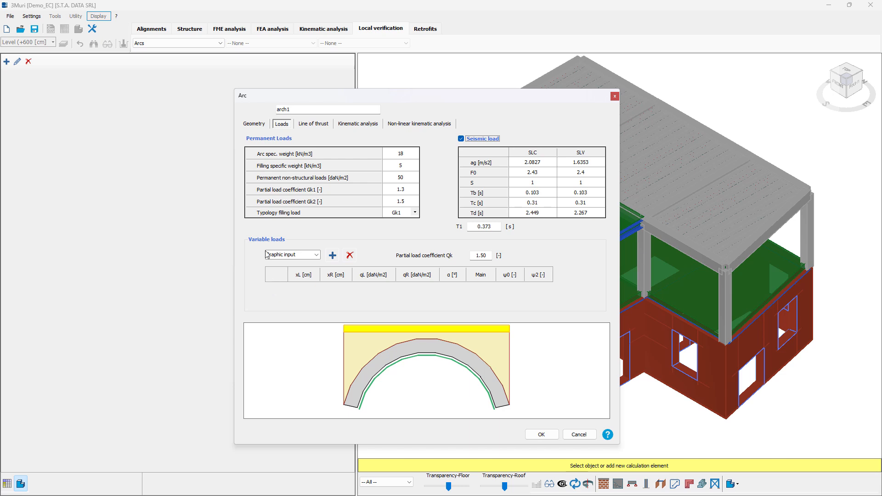
Draw a variable load by graphic input along the top of the filling, from the left edge to about 120 cm.
left_click(317, 257)
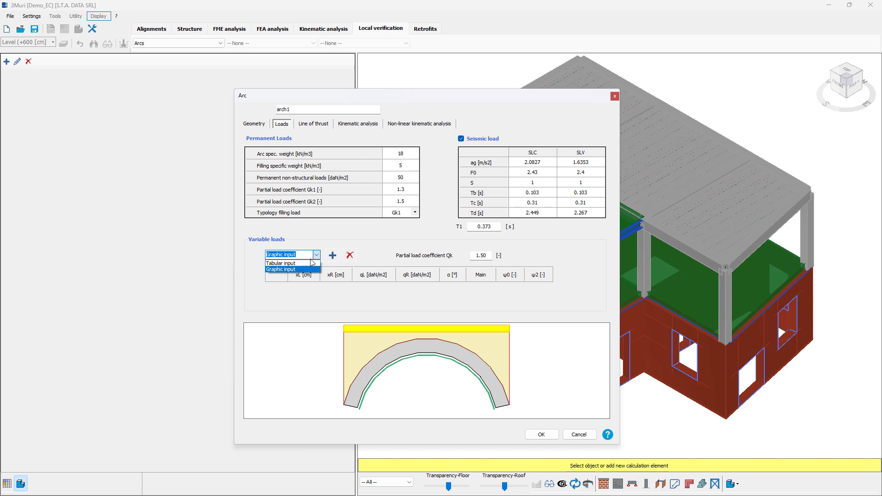
left_click(307, 270)
left_click(334, 255)
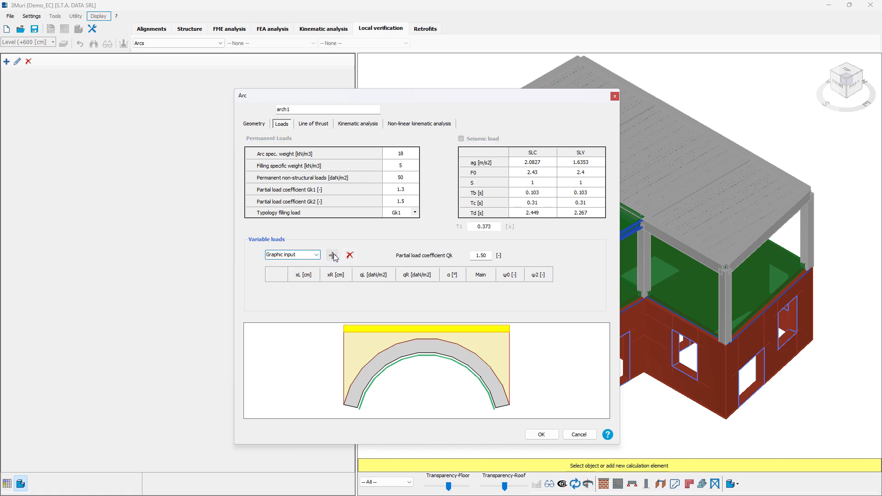
left_click(345, 333)
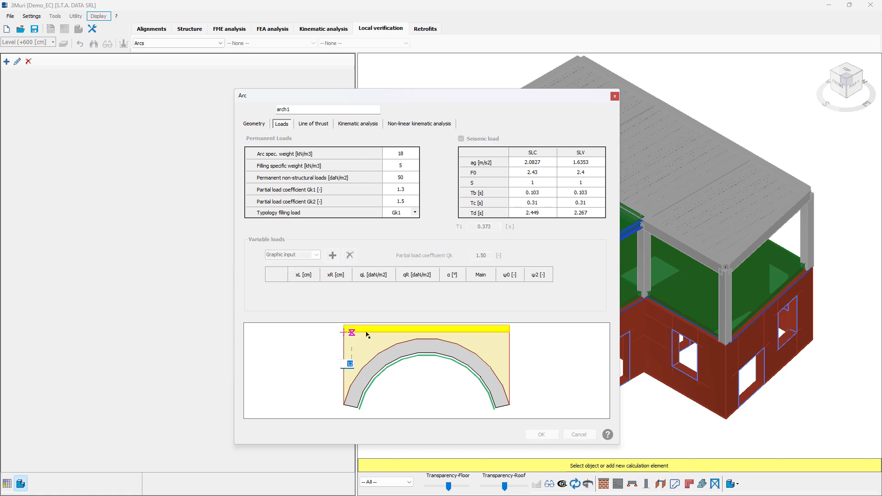
left_click(426, 332)
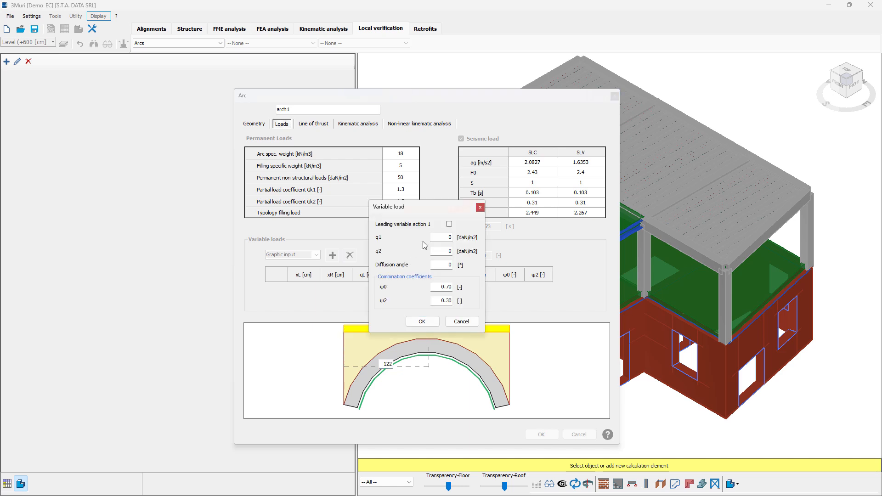
Set the variable load's intensities to q1 = 100 and q2 = 200 daN/m2 and accept it.
double_click(444, 237)
key("Tab")
type("2")
left_click(422, 321)
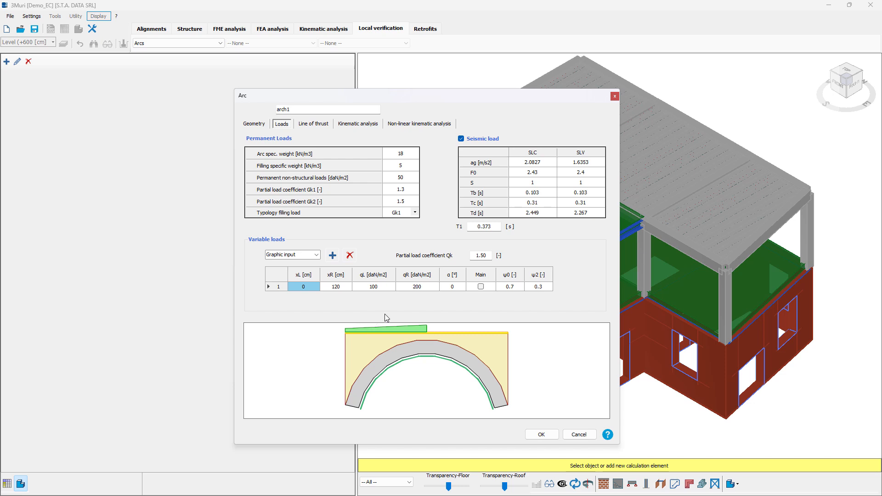
Insert an intrados crack at section 3 with a height of 14 cm and compute the arch's thrust line.
left_click(313, 126)
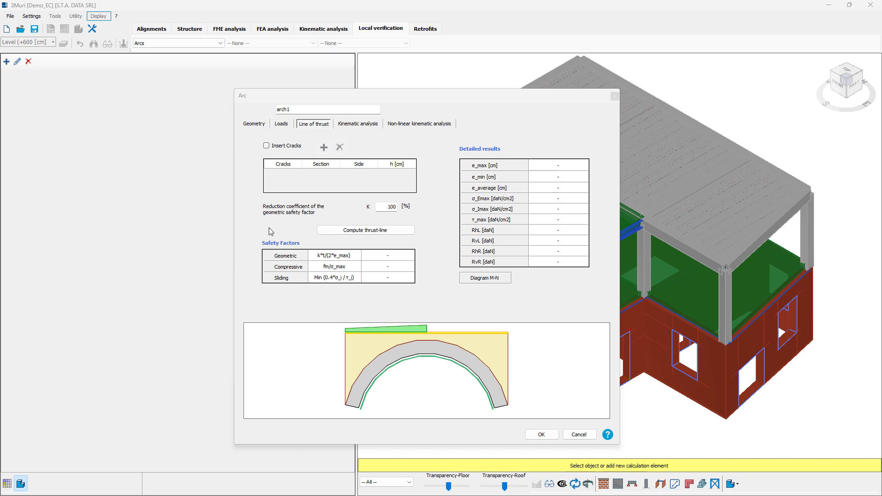
left_click(293, 149)
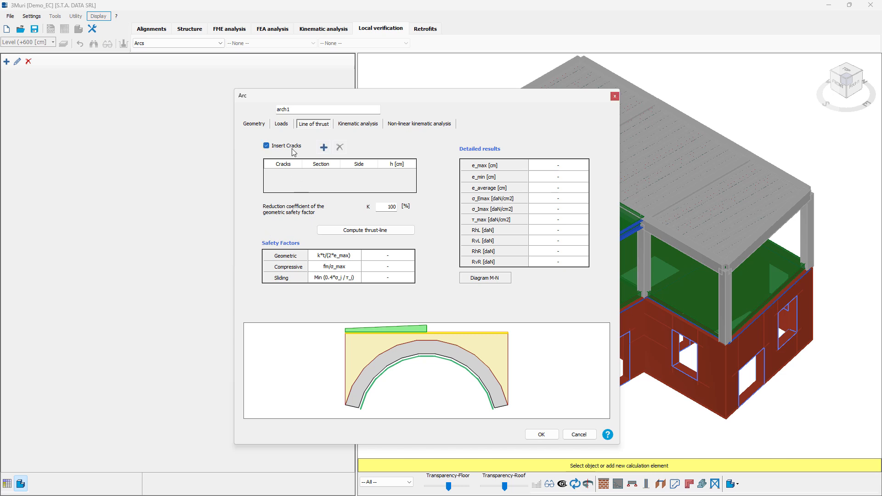
left_click(324, 147)
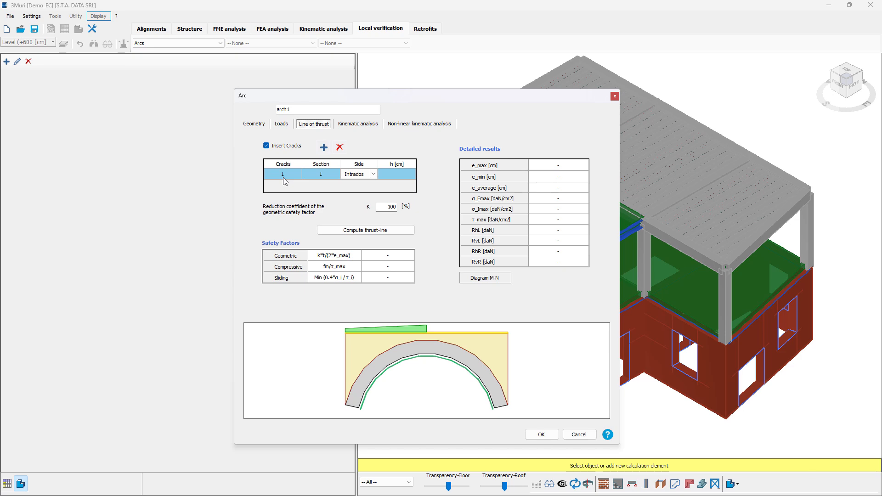
left_click(320, 174)
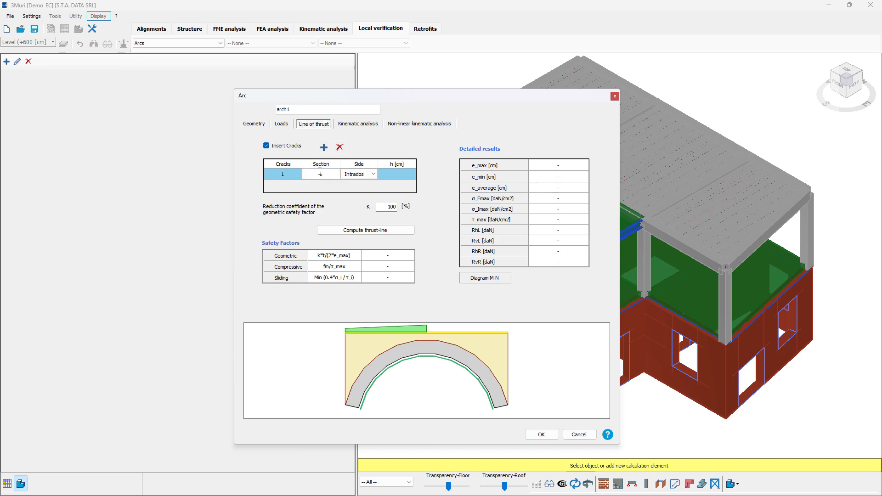
left_click_drag(321, 172, 326, 173)
left_click(399, 175)
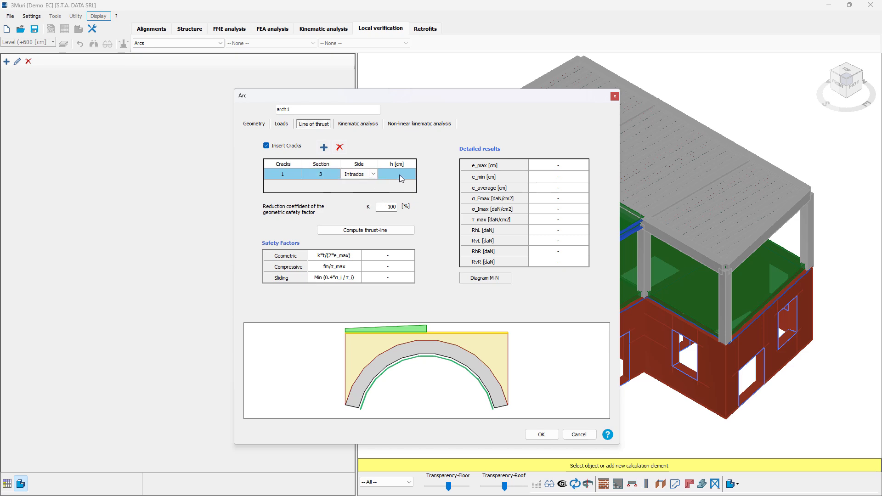
left_click(399, 177)
left_click(369, 232)
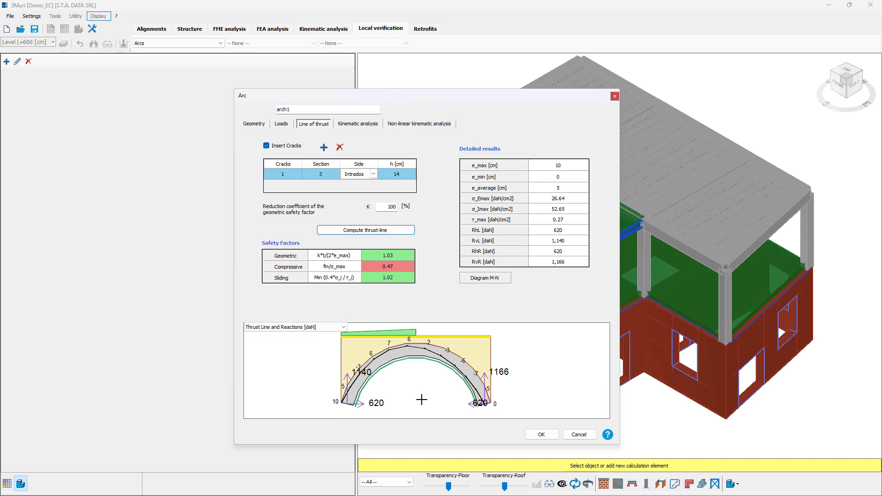
Display the arch's axial force diagram and its shear diagram in place of the thrust line and reactions.
left_click(325, 328)
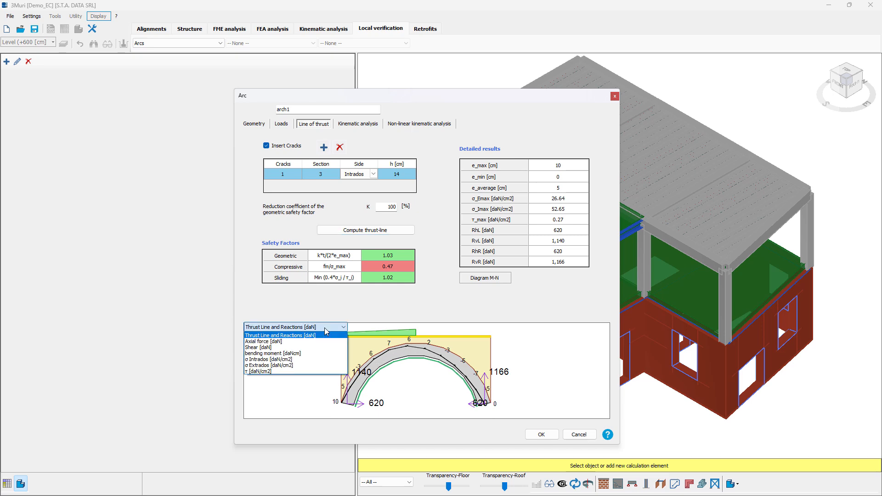
left_click(281, 341)
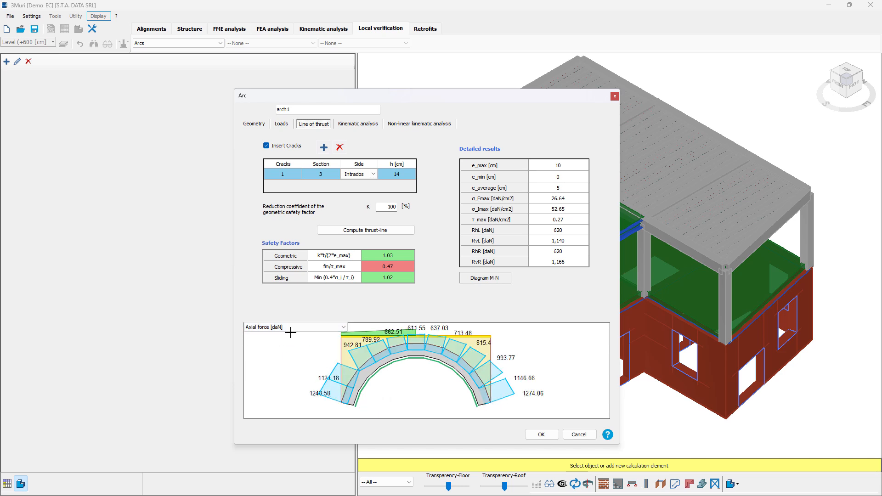
left_click(341, 327)
left_click(277, 341)
left_click(304, 329)
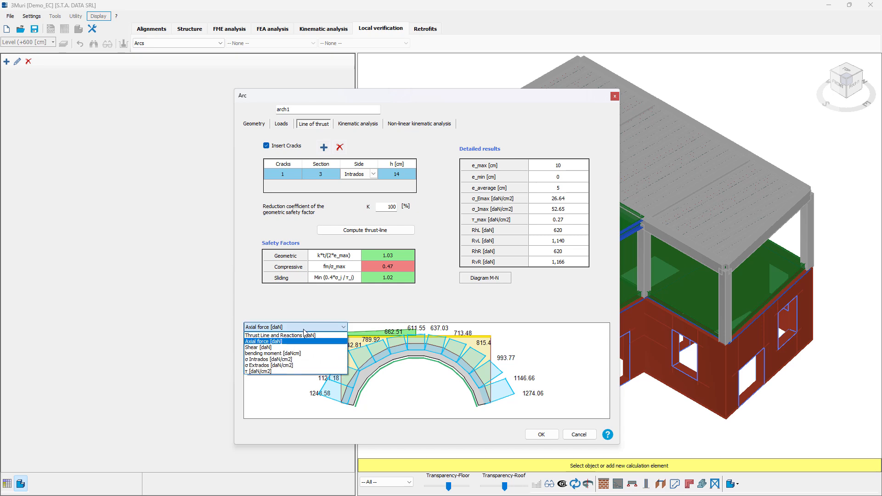
left_click(264, 347)
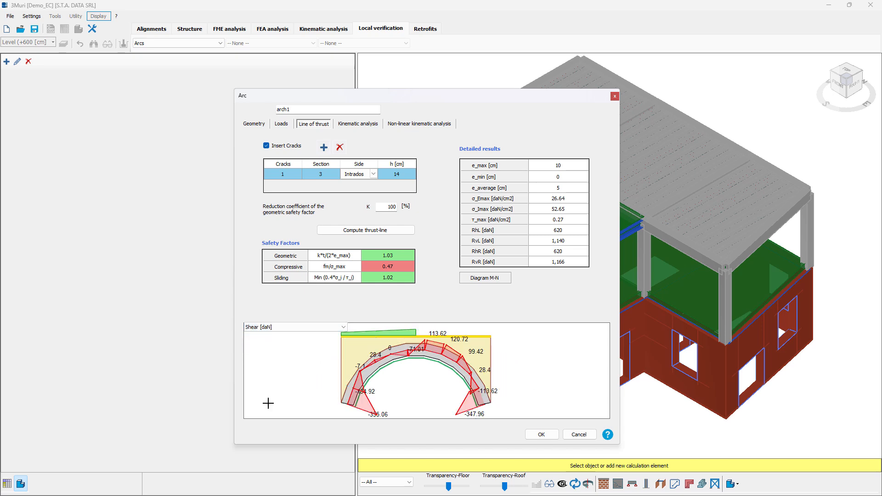
View the arch's σ Intrados and σ Extrados stress diagrams and its bending moment diagram.
left_click(275, 327)
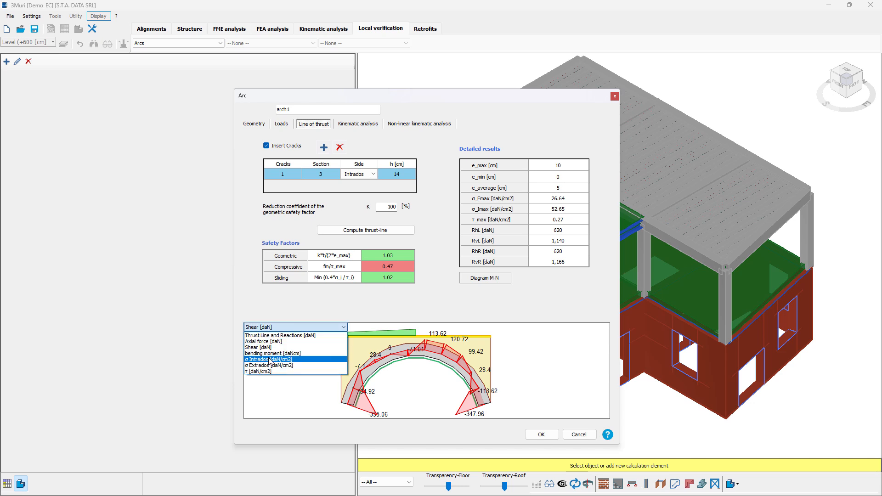
left_click(271, 359)
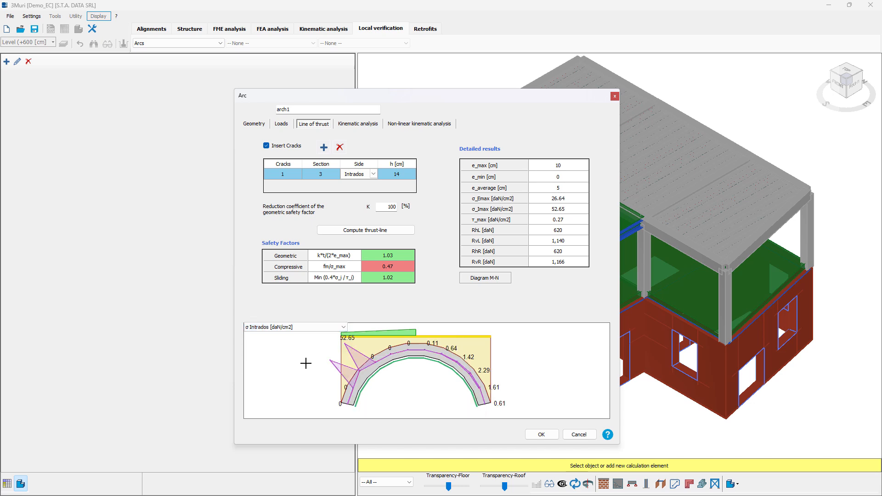
left_click(290, 328)
left_click(266, 367)
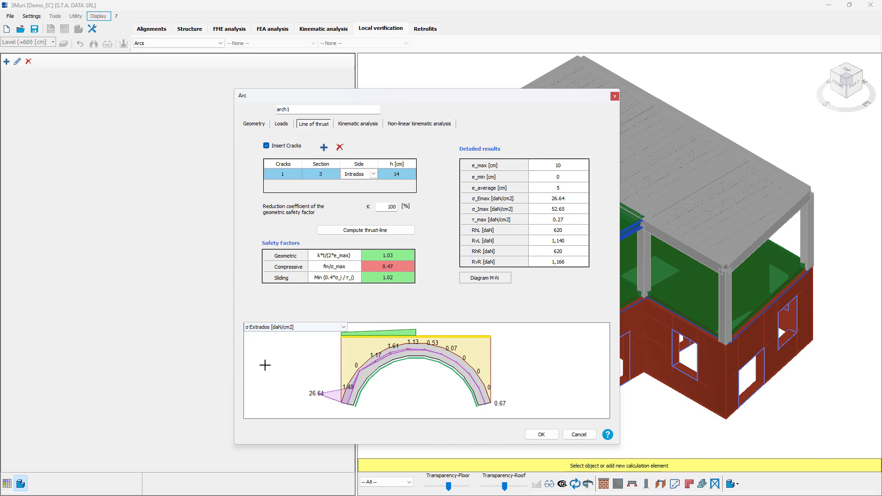
left_click(290, 328)
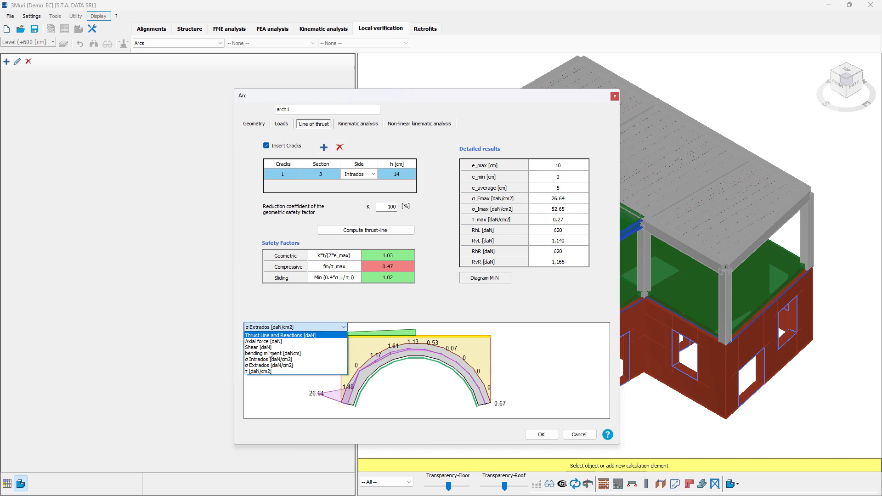
left_click(261, 354)
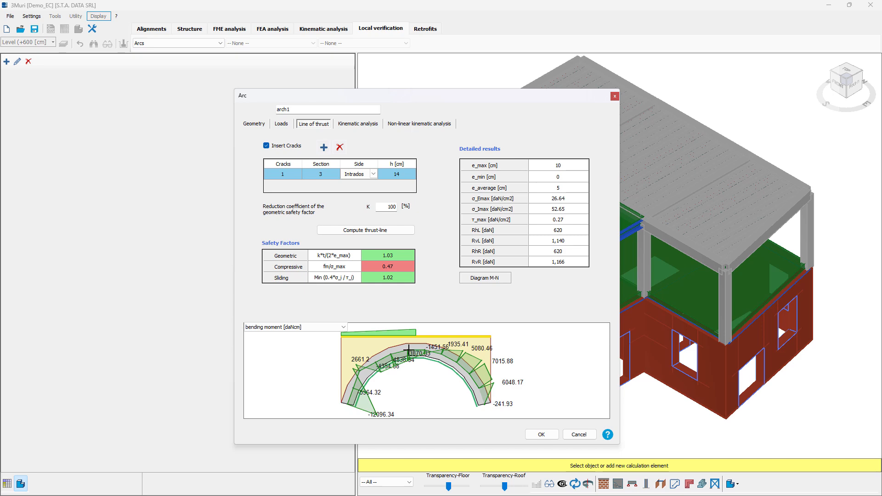
left_click(331, 327)
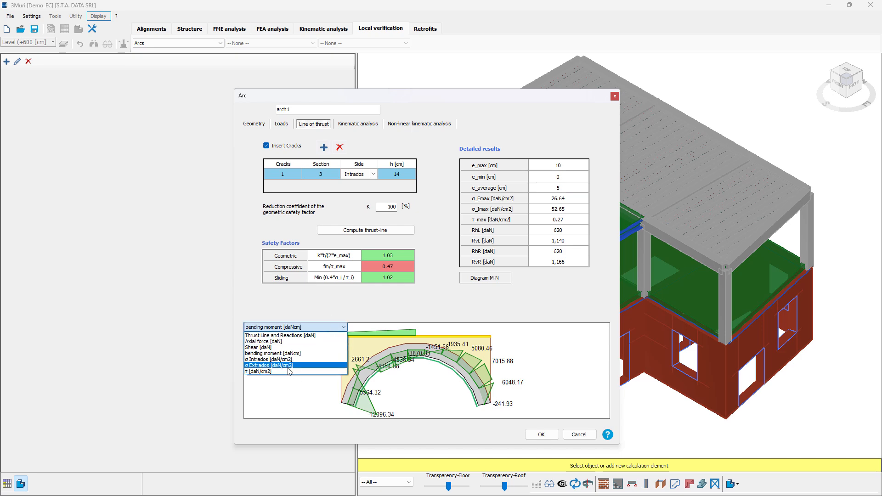
left_click(334, 326)
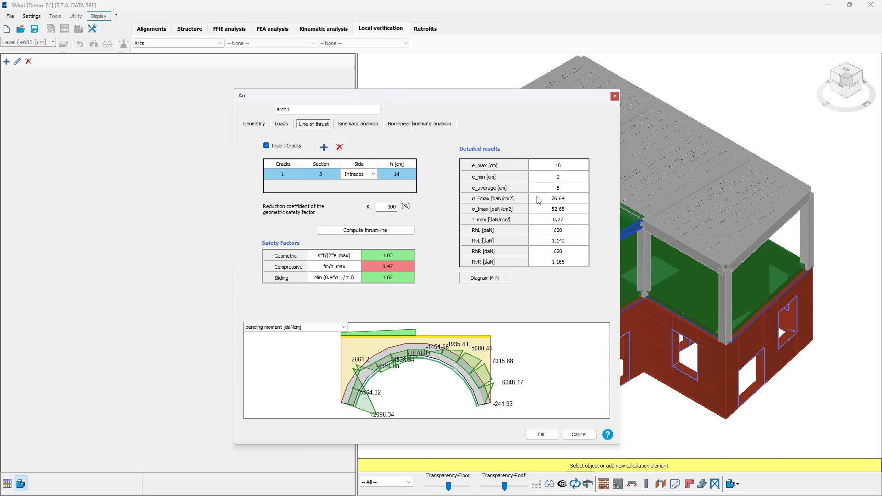
Examine the M-N interaction diagram for arch sections 1, 7, 4 and 9, and exit the diagram.
left_click(485, 278)
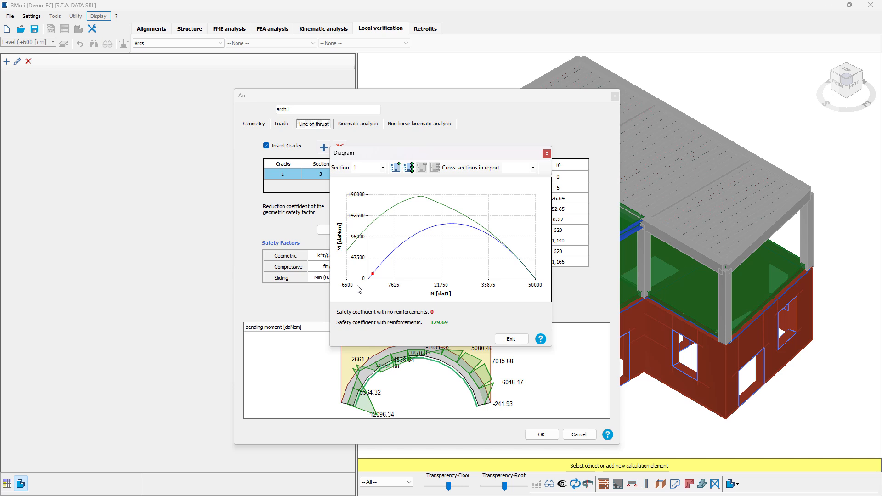
left_click(377, 170)
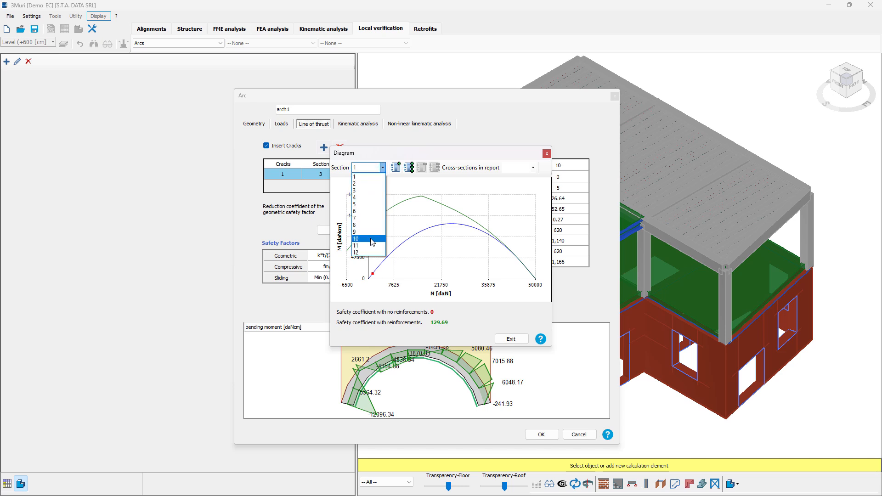
left_click(366, 218)
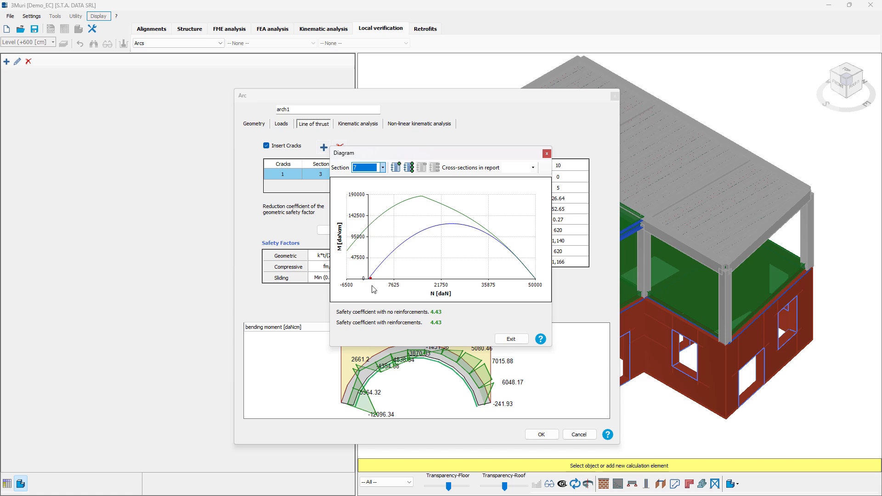
left_click(382, 167)
left_click(379, 198)
left_click(370, 168)
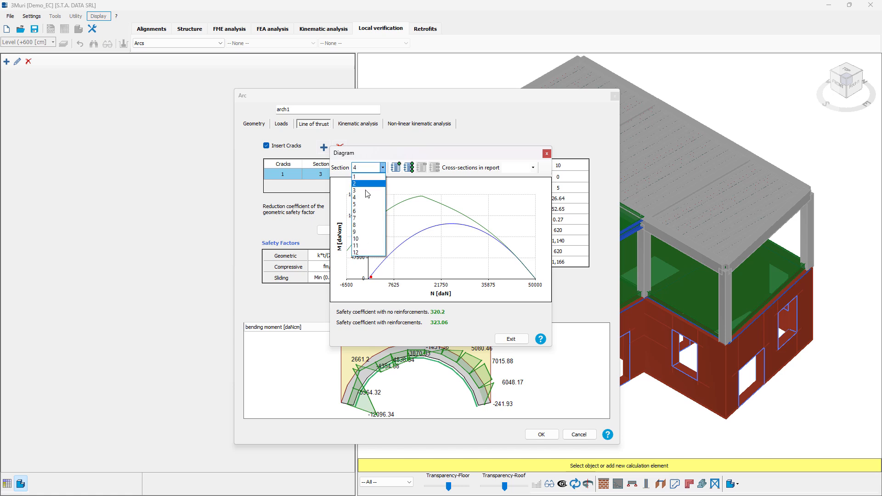
left_click(375, 237)
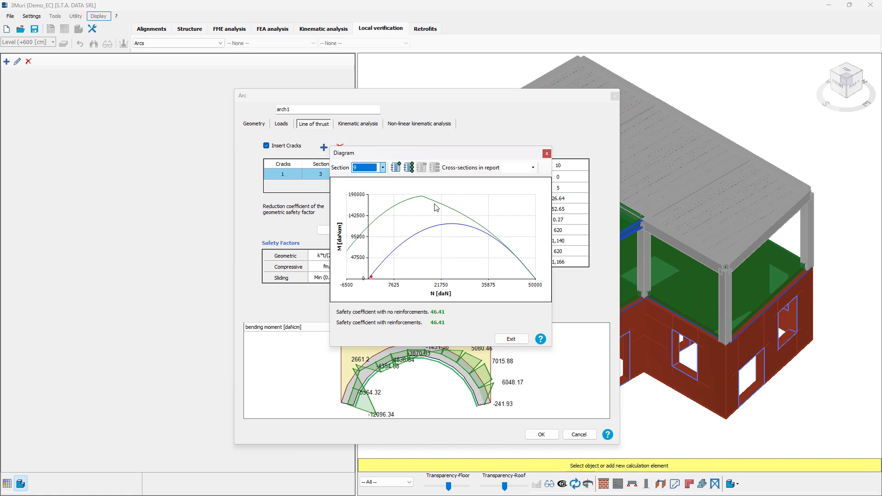
left_click(520, 341)
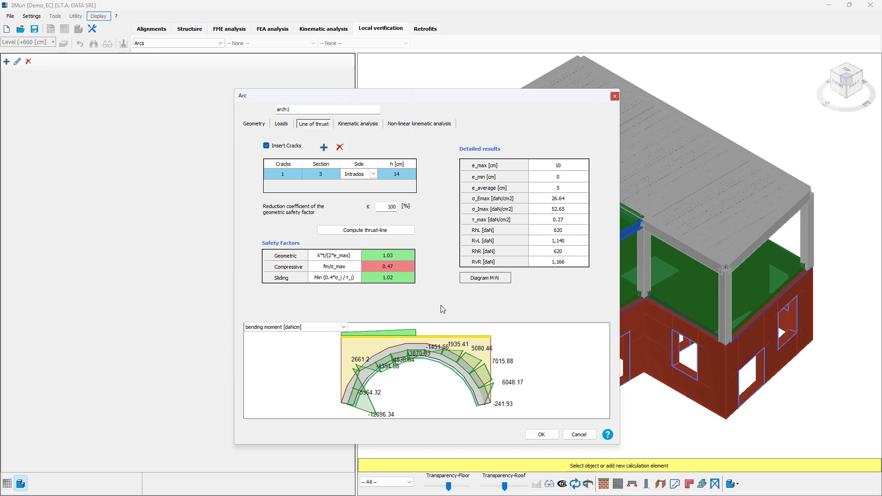
In the kinematic analysis, force an intrados hinge at section 4 and compute the mechanisms for gravity and seismic loads.
left_click(367, 125)
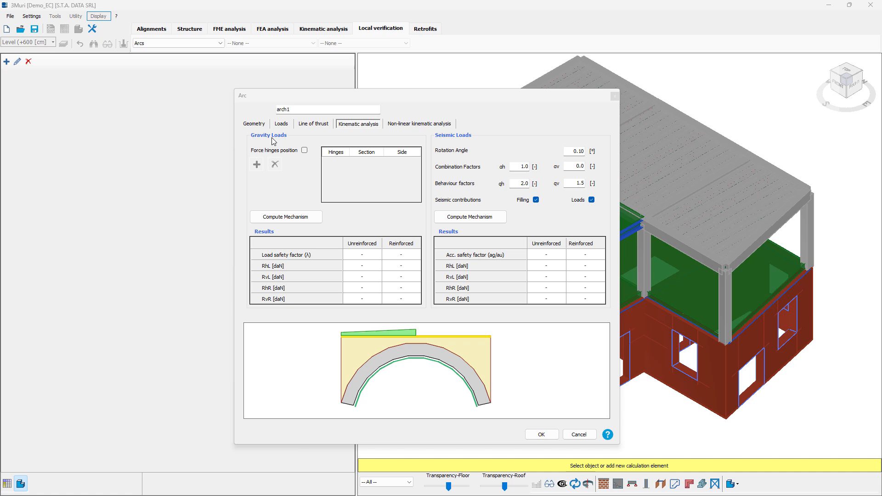
left_click(305, 150)
left_click(257, 164)
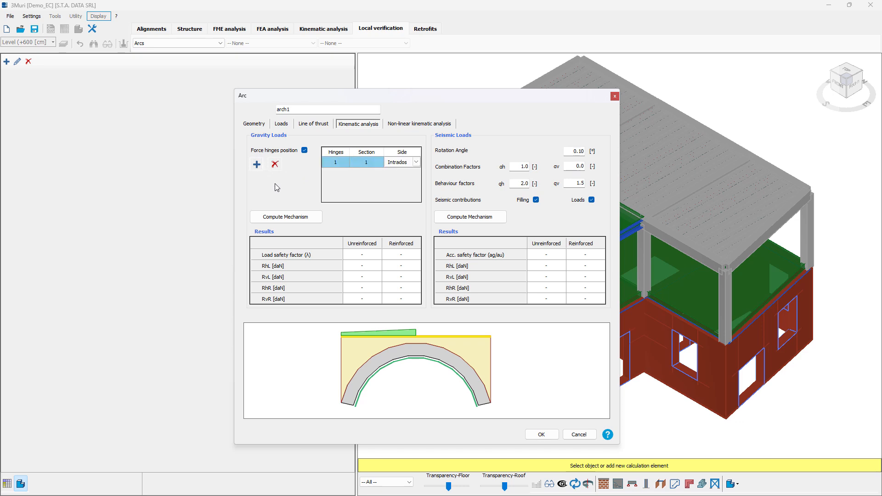
left_click(366, 162)
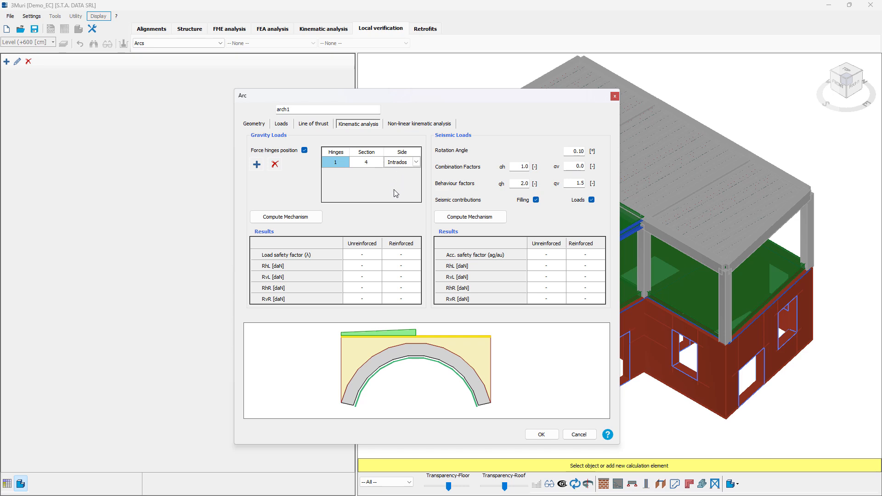
left_click(297, 219)
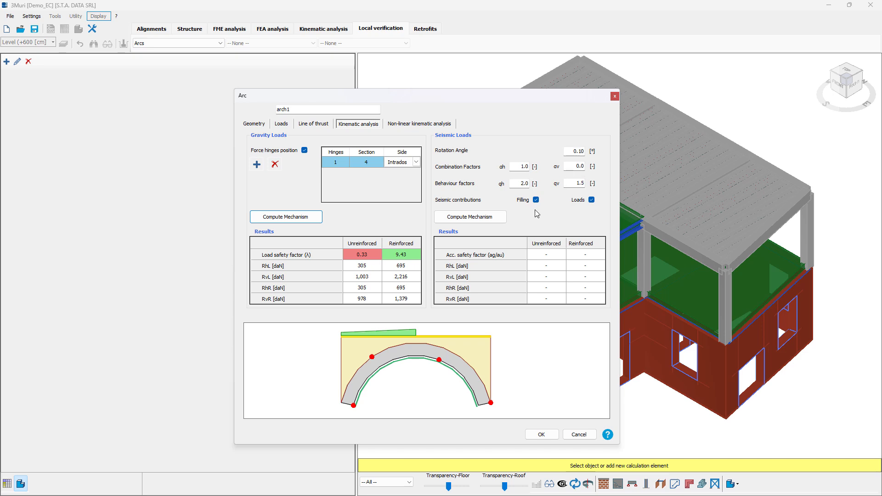
left_click(489, 220)
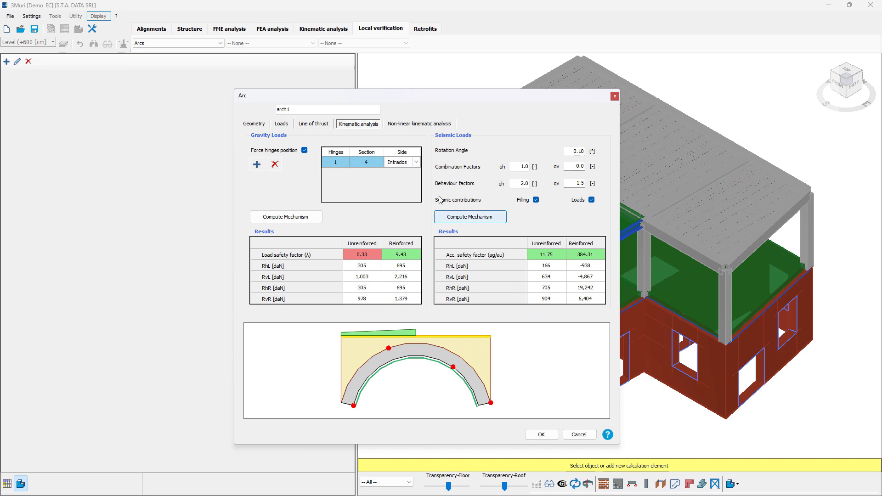
Compute the arch's mechanism evolution in the non-linear kinematic analysis with the automatic control node.
left_click(412, 124)
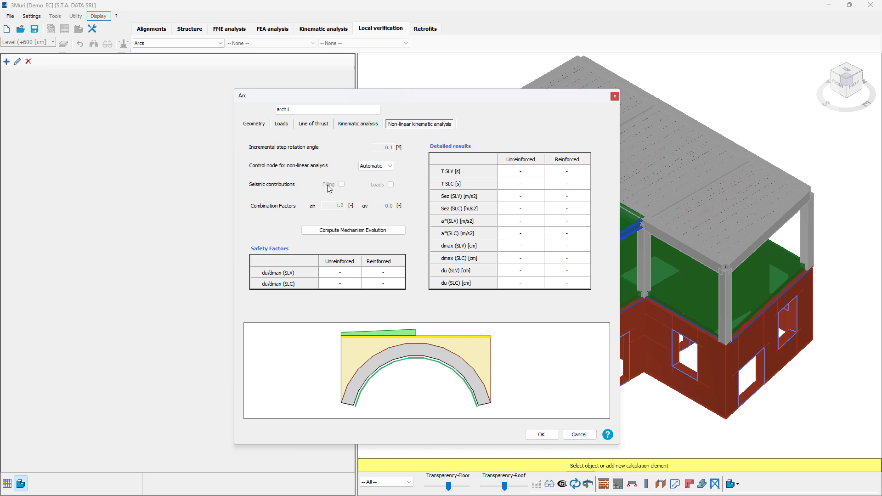
left_click(362, 231)
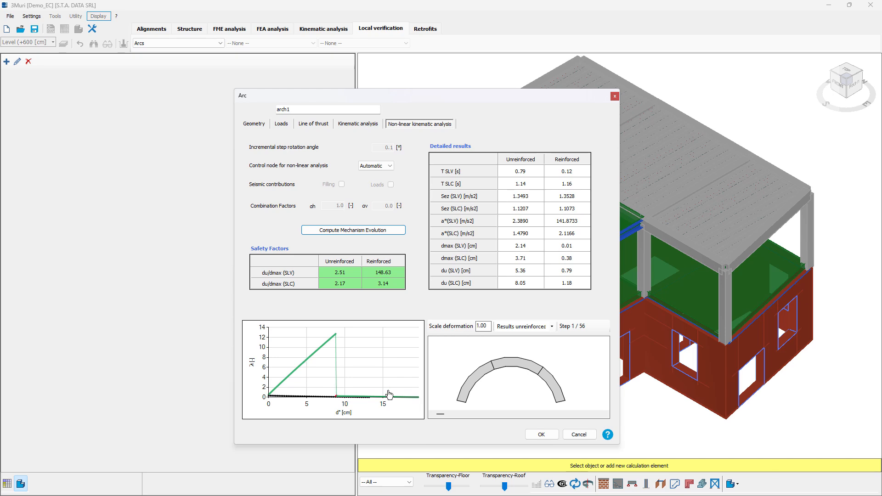
mouse_move(325, 349)
Advance the unreinforced arch's deformation view through the mechanism evolution to step 43 and confirm the arch.
left_click(605, 414)
left_click(606, 413)
left_click(605, 414)
left_click(605, 414)
left_click(605, 414)
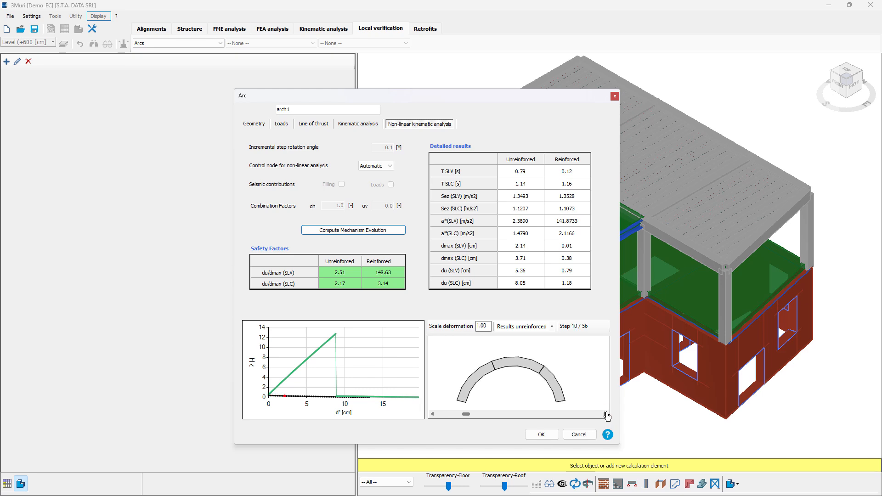
left_click(606, 414)
left_click(605, 414)
left_click(605, 414)
left_click(606, 414)
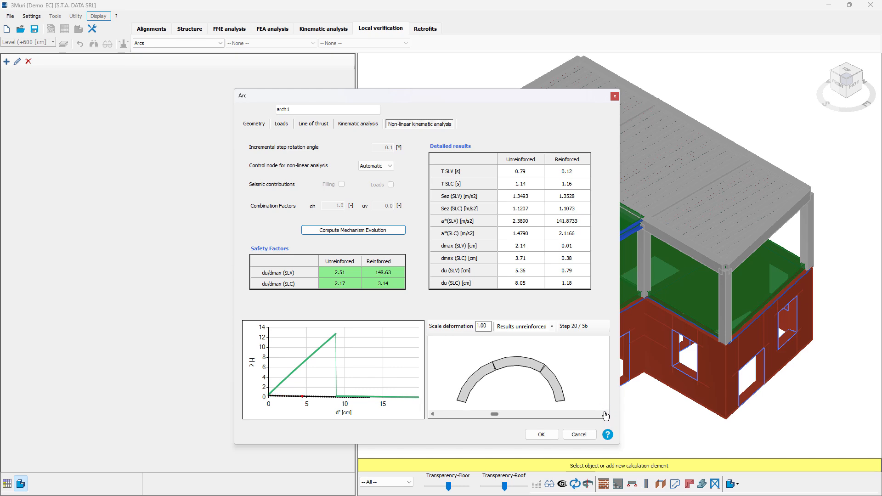
left_click(606, 414)
left_click(605, 414)
left_click(605, 413)
left_click(605, 413)
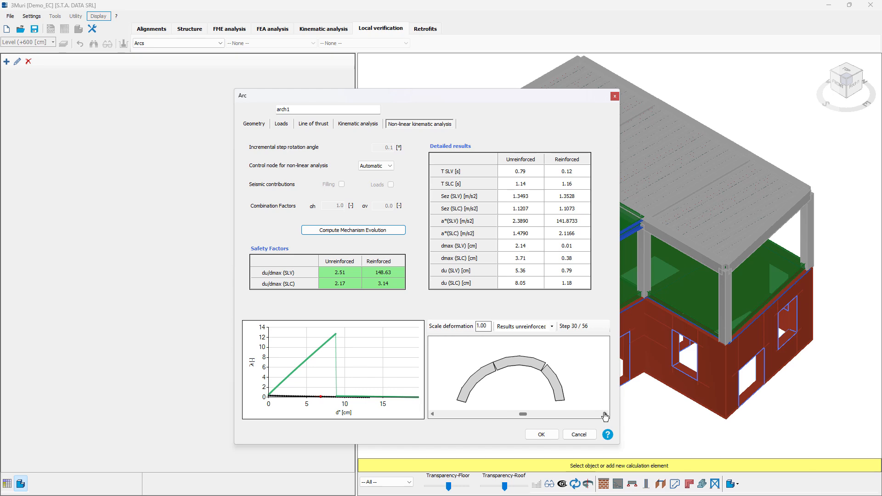
left_click(605, 413)
left_click(605, 413)
left_click(605, 413)
left_click(605, 413)
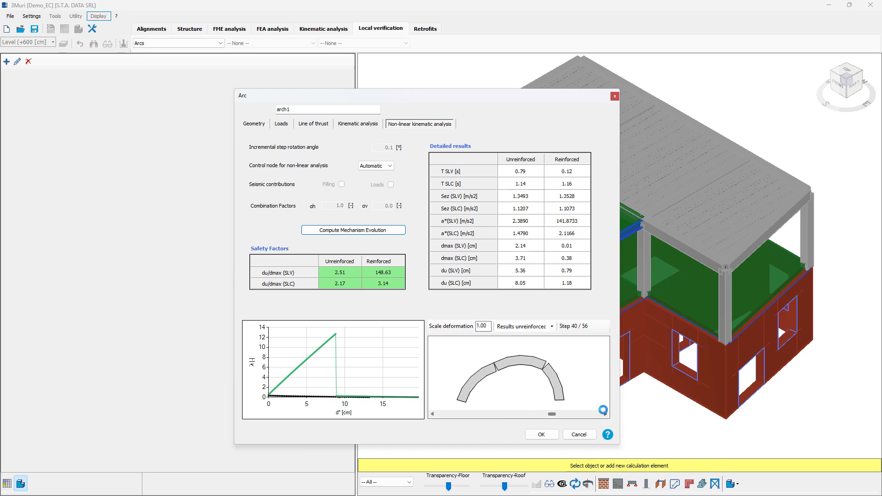
left_click(605, 413)
left_click(551, 443)
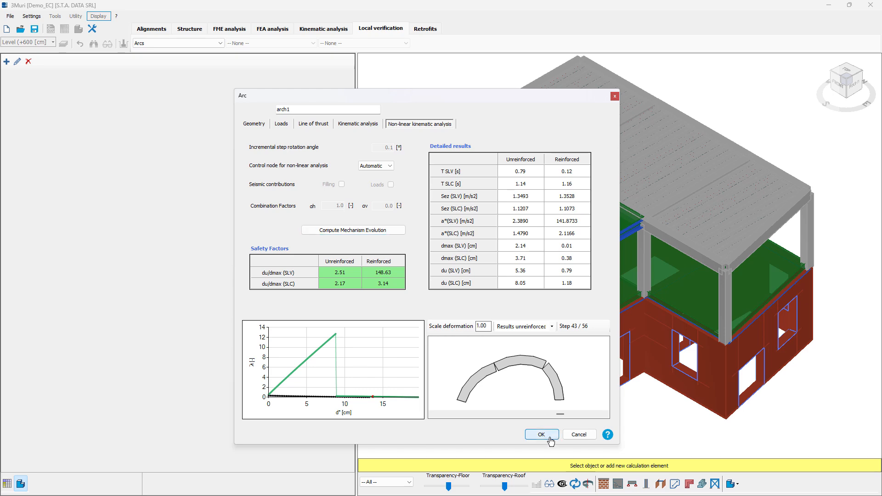